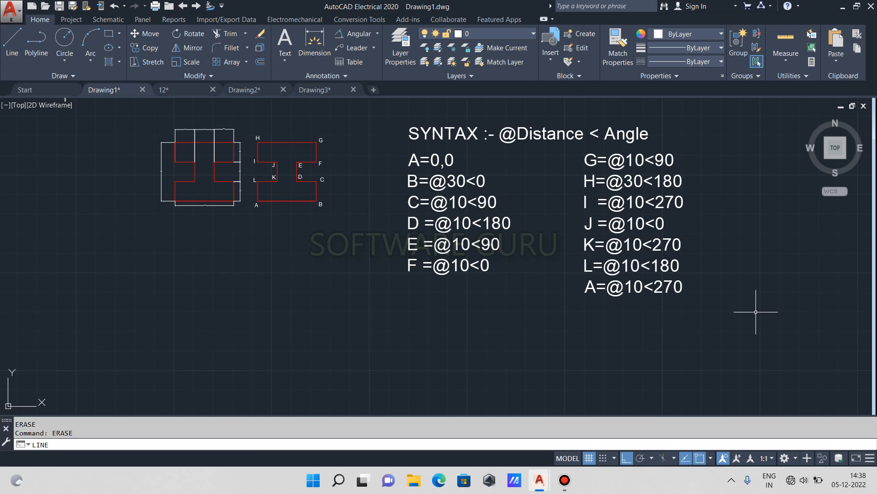
{"action": "mouse_move", "coordinate": [342, 289]}
{"action": "middle_mouse_down"}
{"action": "mouse_move", "coordinate": [243, 249]}
{"action": "mouse_move", "coordinate": [286, 289]}
{"action": "middle_mouse_up"}
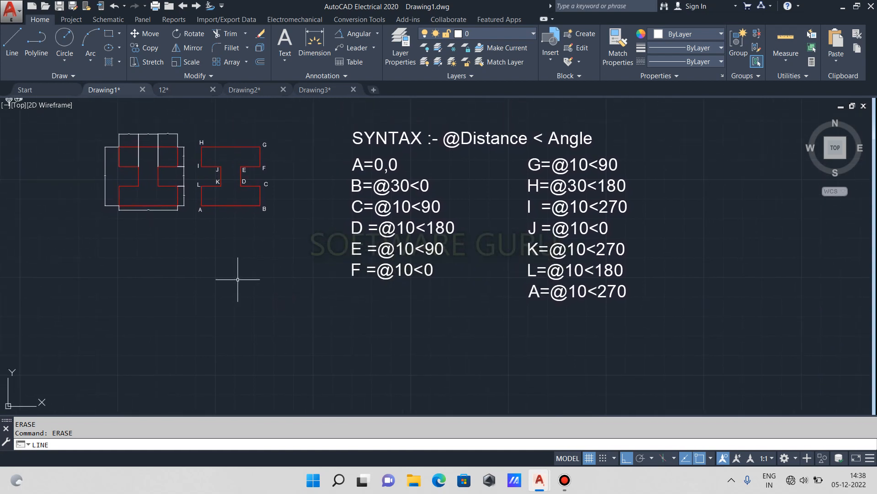
{"action": "key", "text": "Return"}
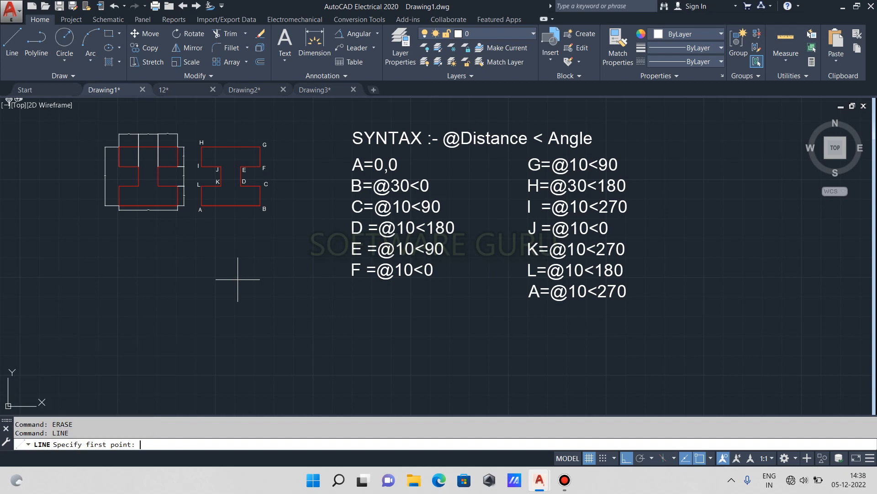
{"action": "left_click", "coordinate": [189, 331]}
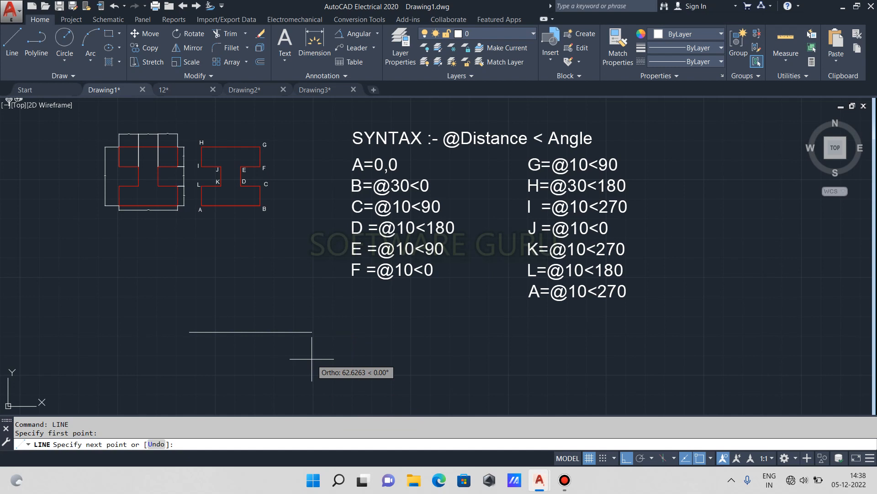
{"action": "type", "text": "@30<0"}
{"action": "key", "text": "Return"}
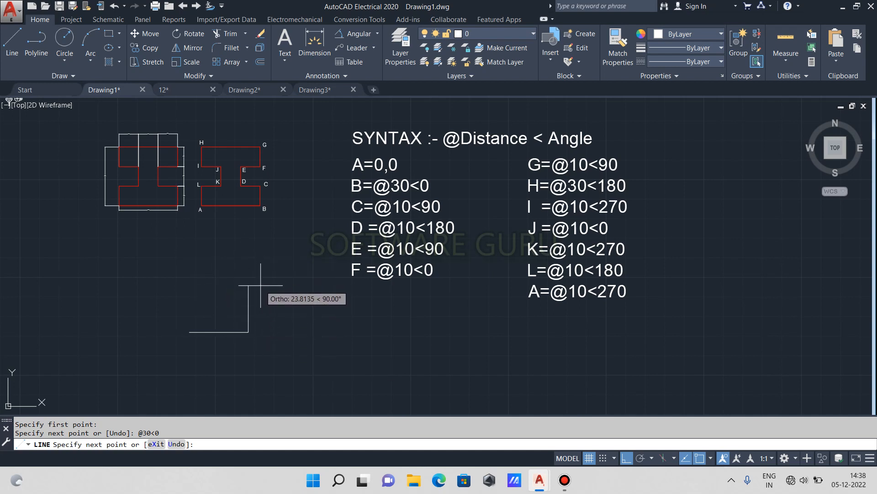
{"action": "type", "text": "@10<90"}
{"action": "key", "text": "Return"}
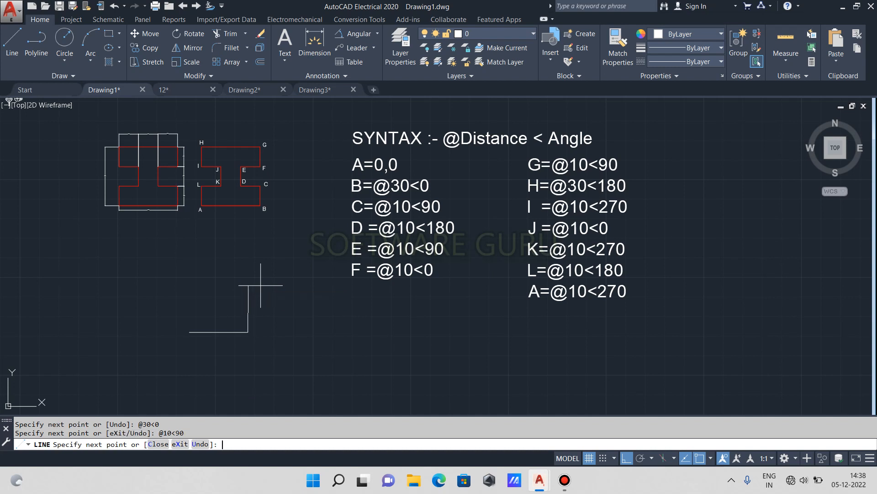
{"action": "type", "text": "@10"}
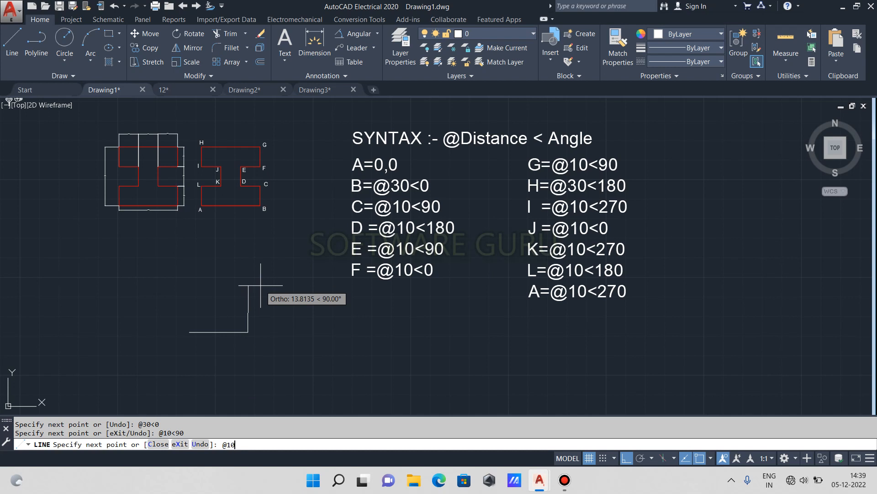
{"action": "type", "text": "<180"}
{"action": "key", "text": "Return"}
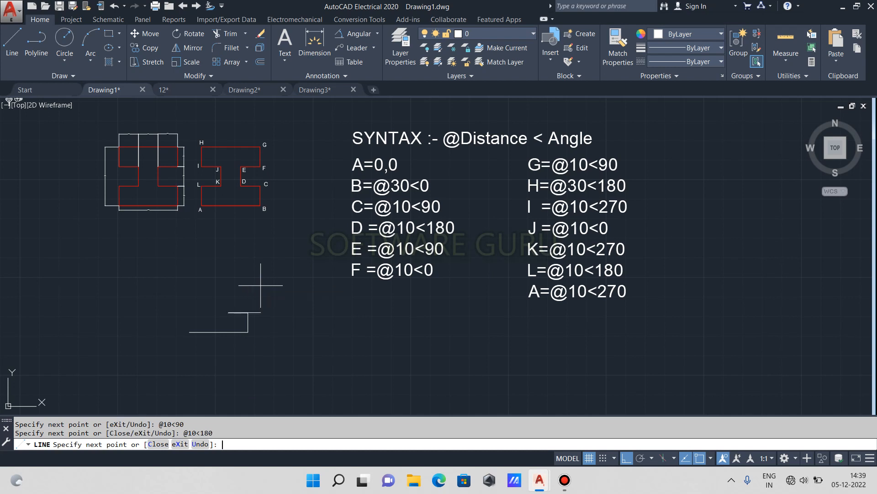
{"action": "type", "text": "@"}
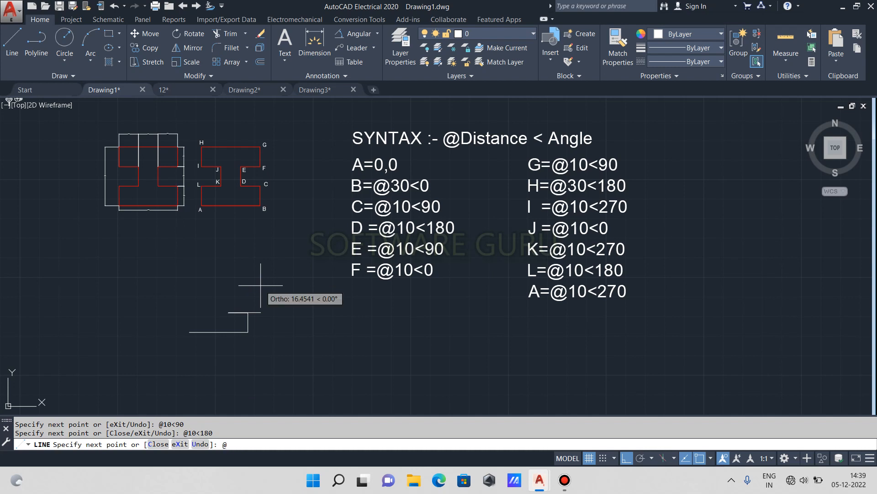
{"action": "type", "text": "10<90"}
{"action": "key", "text": "Return"}
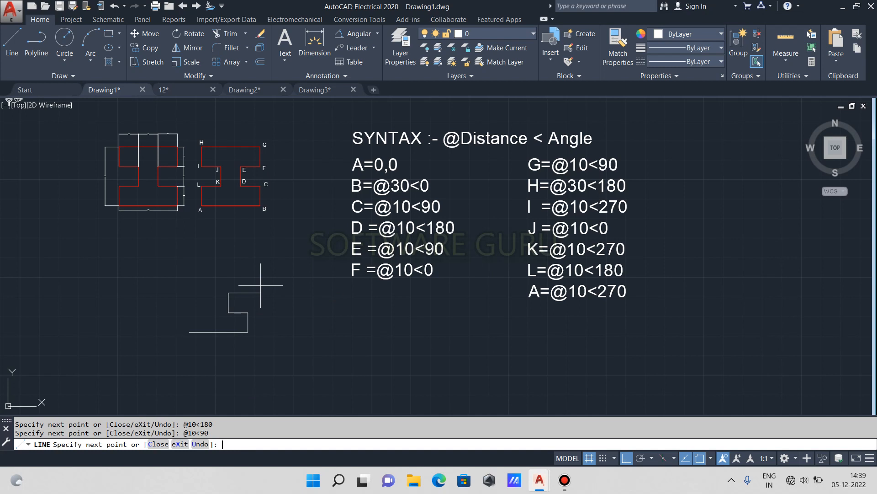
{"action": "type", "text": "@"}
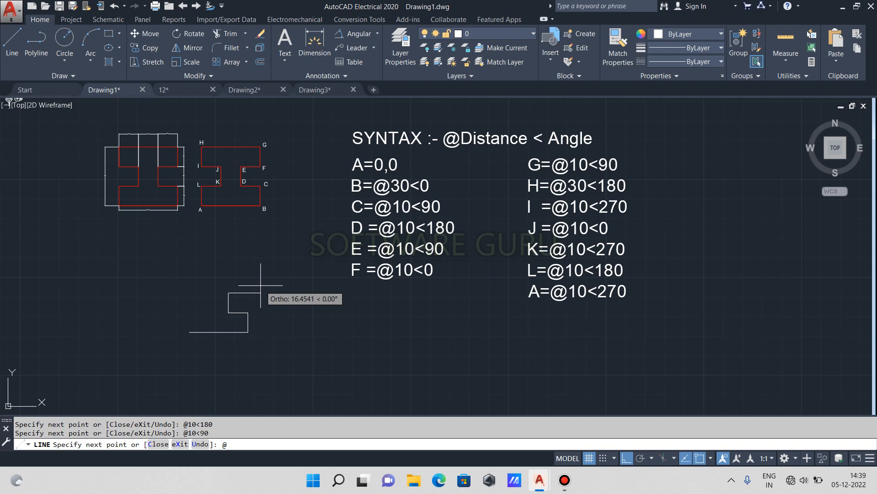
{"action": "type", "text": "10<0"}
{"action": "key", "text": "Return"}
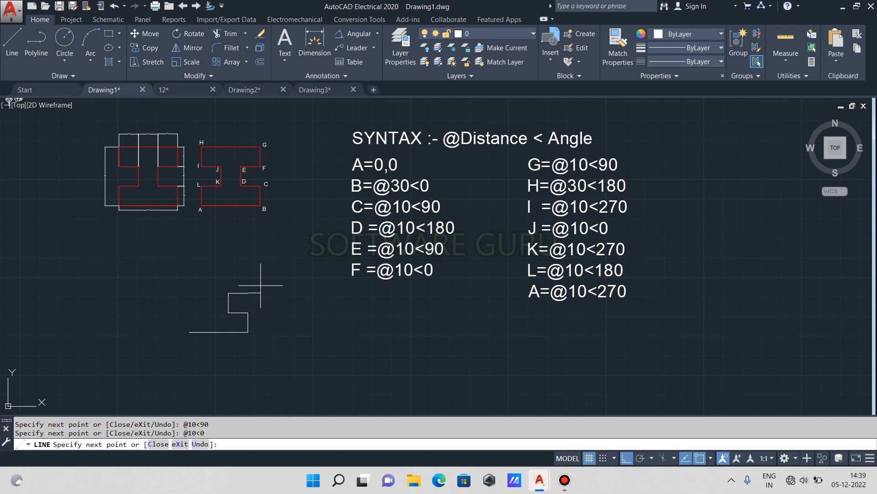
{"action": "type", "text": "@"}
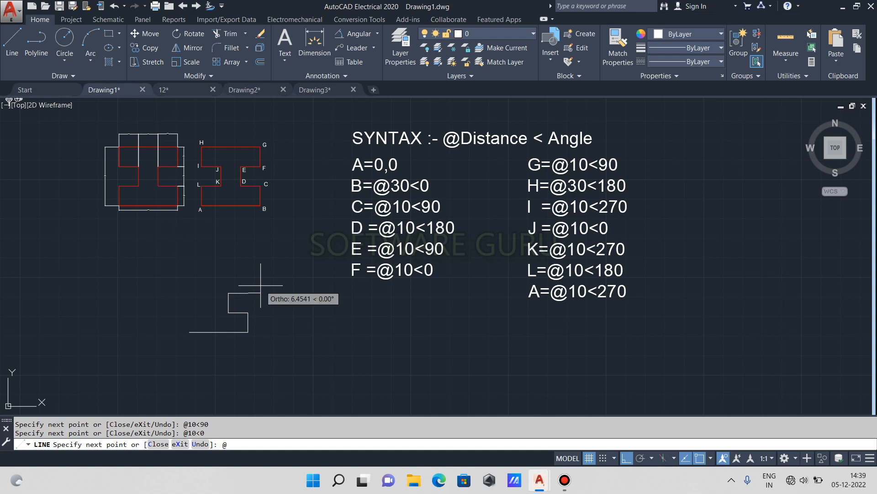
{"action": "type", "text": "10<90"}
{"action": "key", "text": "Return"}
{"action": "type", "text": "@30<180"}
{"action": "key", "text": "Return"}
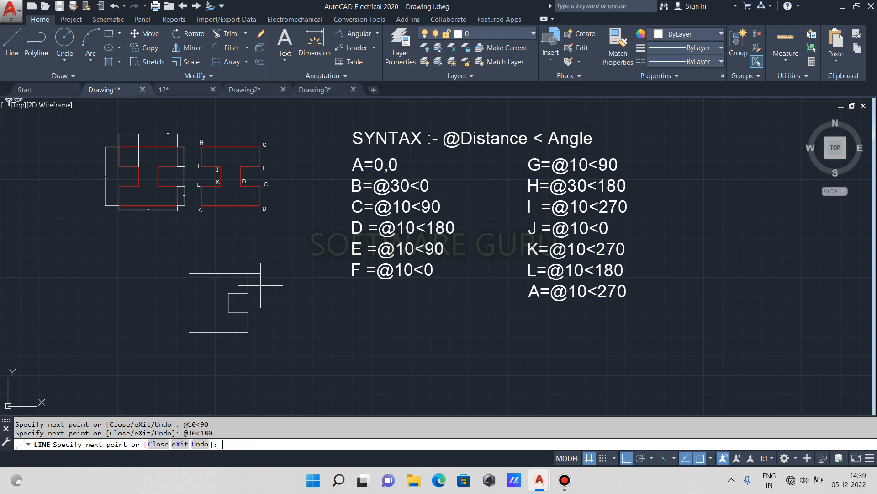
{"action": "type", "text": "@10<270"}
{"action": "key", "text": "Return"}
{"action": "type", "text": "@1"}
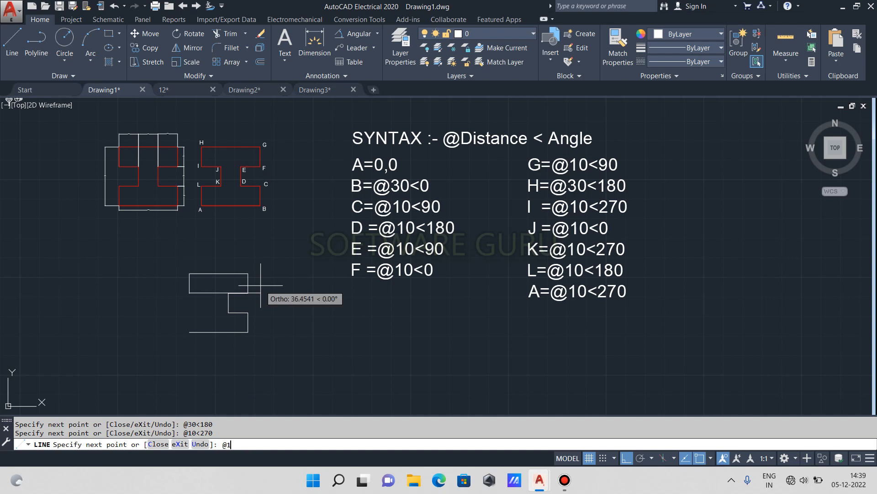
{"action": "type", "text": "0<0"}
{"action": "key", "text": "Return"}
{"action": "type", "text": "@10<270"}
{"action": "key", "text": "Return"}
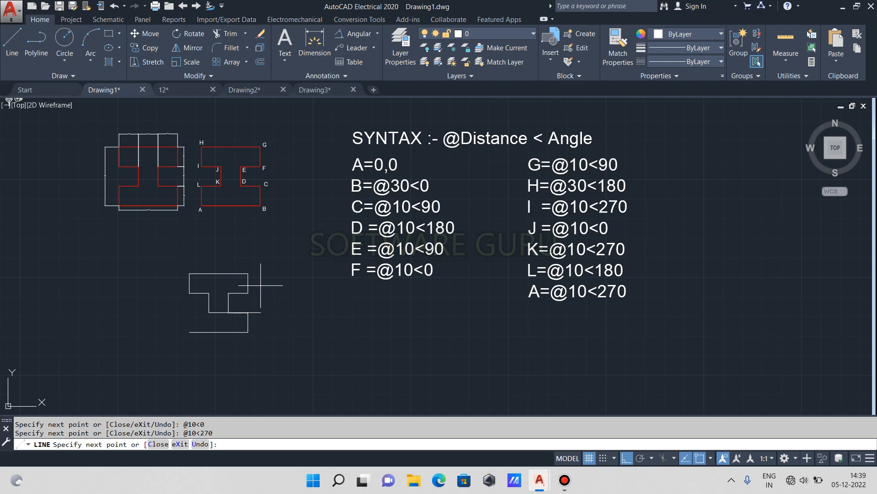
{"action": "type", "text": "@10"}
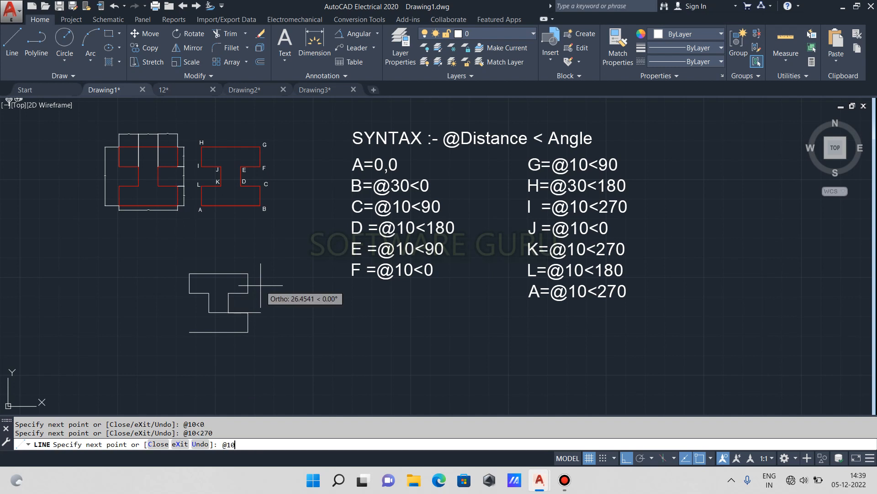
{"action": "type", "text": "<0"}
{"action": "key", "text": "Return"}
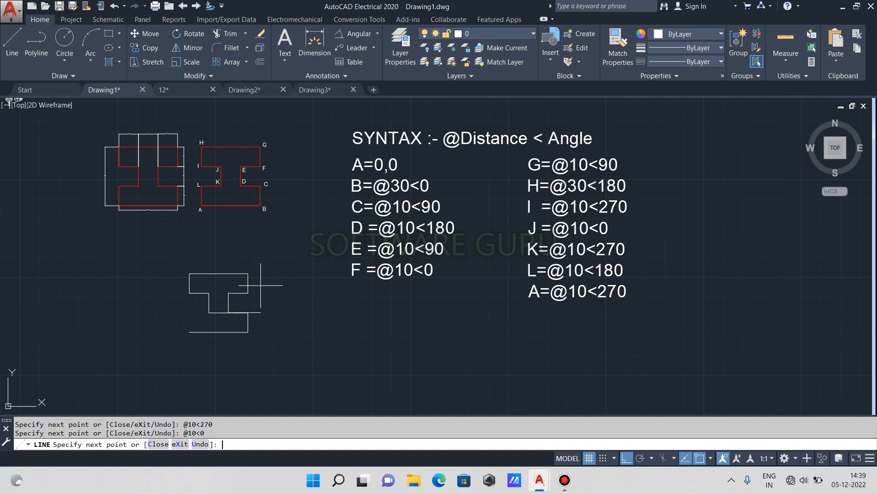
{"action": "type", "text": "@"}
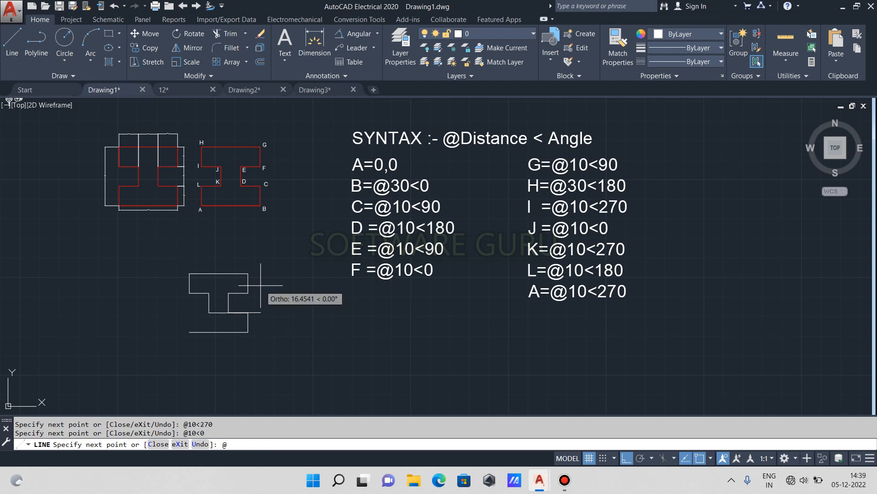
{"action": "type", "text": "10<270"}
{"action": "key", "text": "Return"}
{"action": "type", "text": "@"}
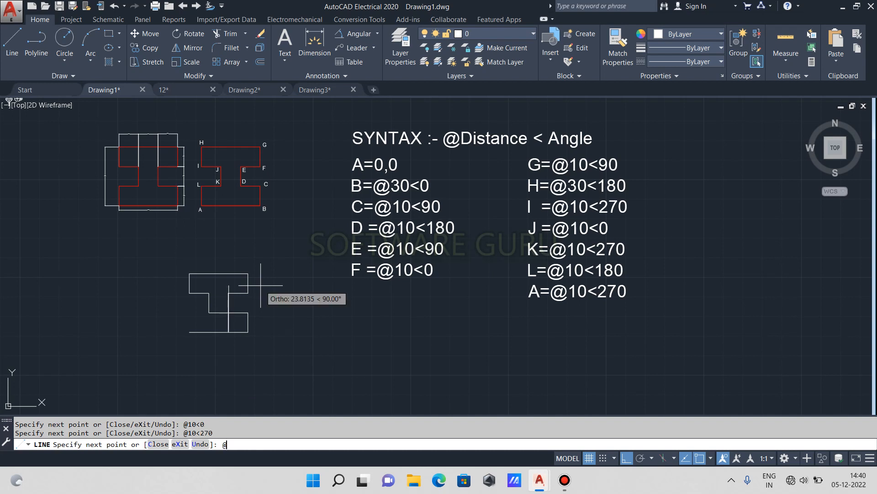
{"action": "type", "text": "10<180"}
{"action": "key", "text": "Return"}
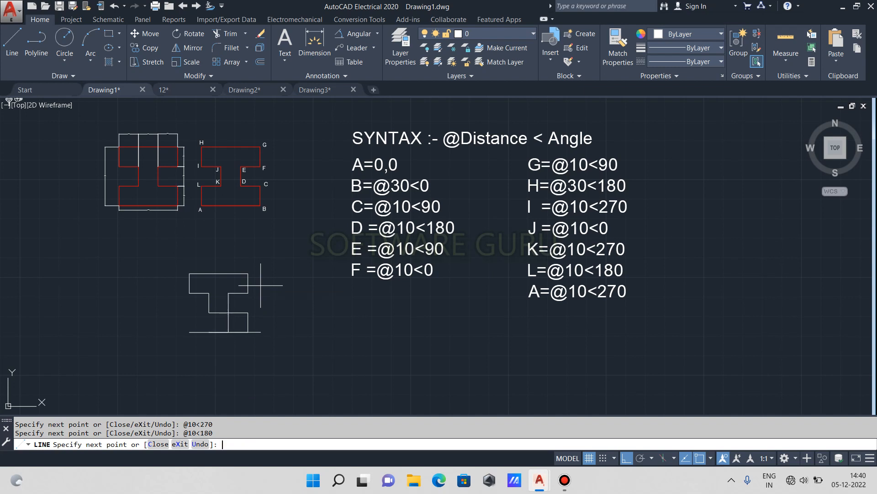
- Undo the misplaced line segments back to point K without leaving the Line command
{"action": "scroll", "coordinate": [244, 331], "scroll_direction": "up", "scroll_amount": 3}
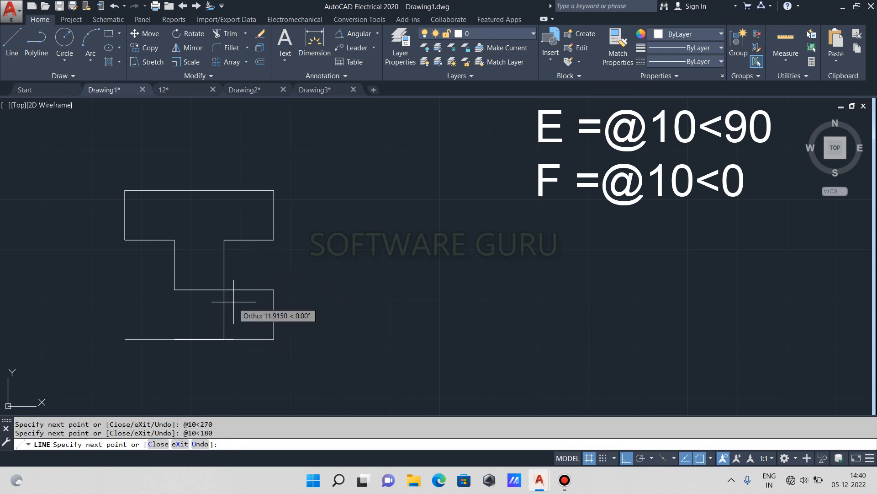
{"action": "scroll", "coordinate": [231, 351], "scroll_direction": "down", "scroll_amount": 2}
{"action": "key", "text": "ctrl+z"}
{"action": "key", "text": "ctrl+z"}
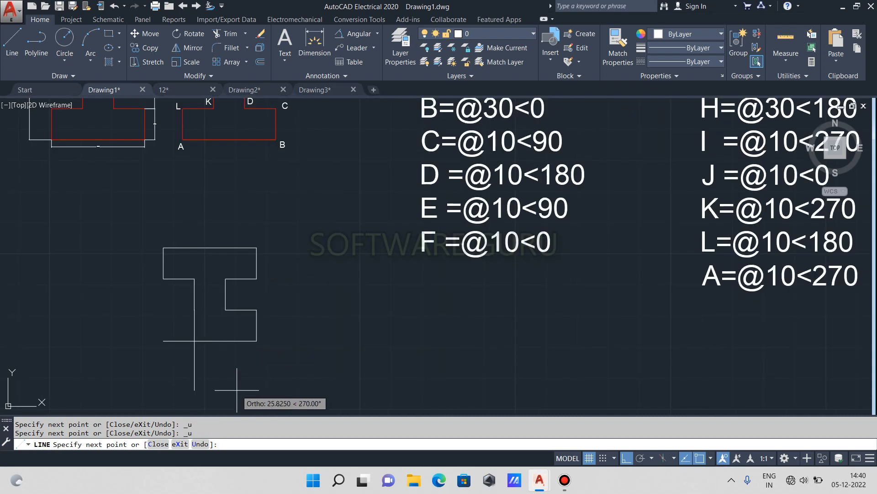
{"action": "scroll", "coordinate": [211, 329], "scroll_direction": "down", "scroll_amount": 3}
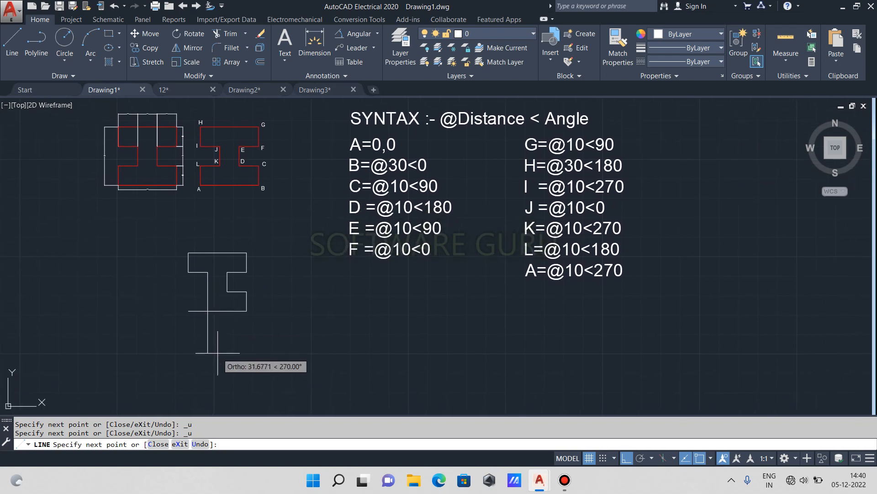
{"action": "type", "text": "@10<180"}
{"action": "key", "text": "Return"}
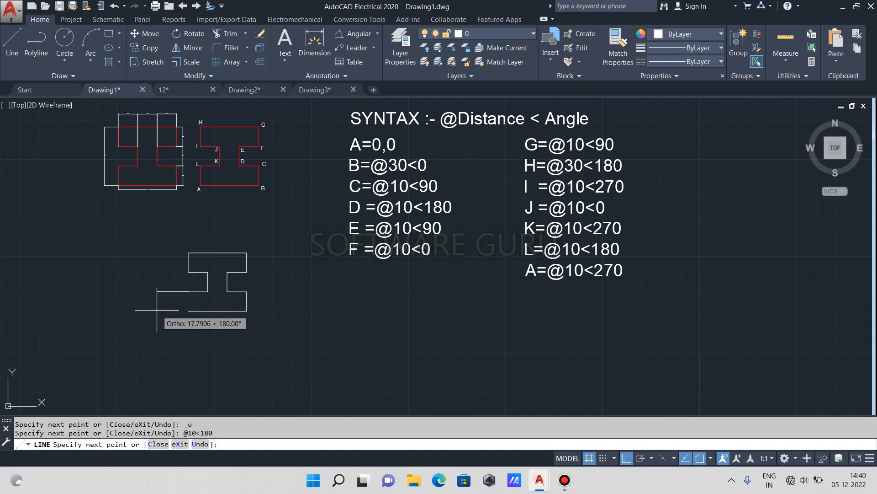
{"action": "type", "text": "@10<"}
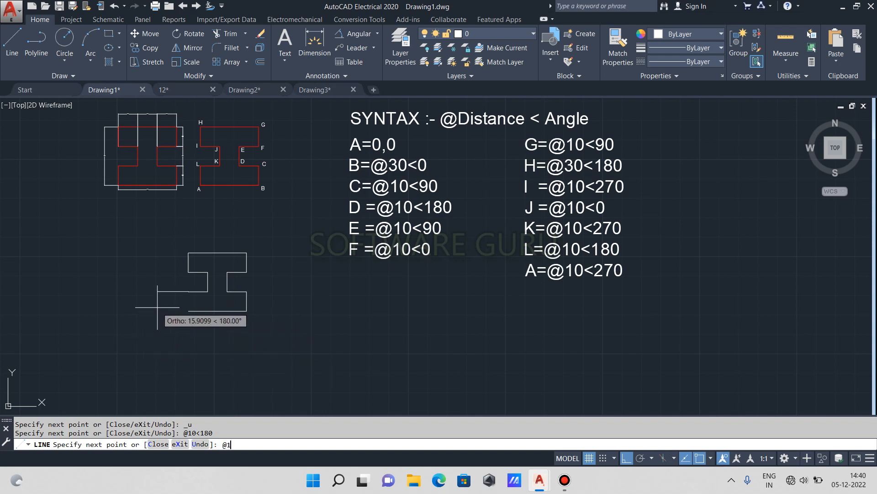
{"action": "type", "text": "270"}
{"action": "key", "text": "Return"}
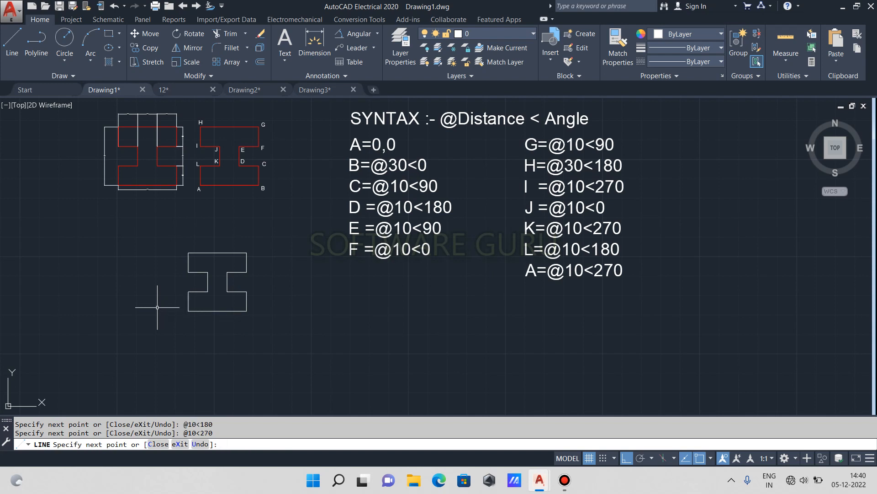
{"action": "key", "text": "Escape"}
- Examine the completed I-shaped outline, the dimensions on the reference figure, and the relative polar coordinate notes
{"action": "scroll", "coordinate": [204, 302], "scroll_direction": "up", "scroll_amount": 2}
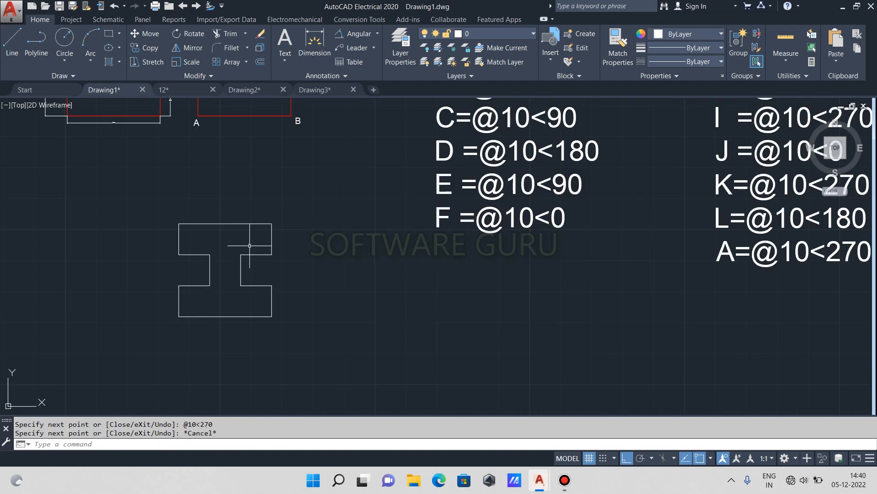
{"action": "scroll", "coordinate": [250, 243], "scroll_direction": "down", "scroll_amount": 2}
{"action": "middle_click_drag", "start_coordinate": [223, 248], "coordinate": [177, 288]}
{"action": "scroll", "coordinate": [210, 298], "scroll_direction": "down", "scroll_amount": 3}
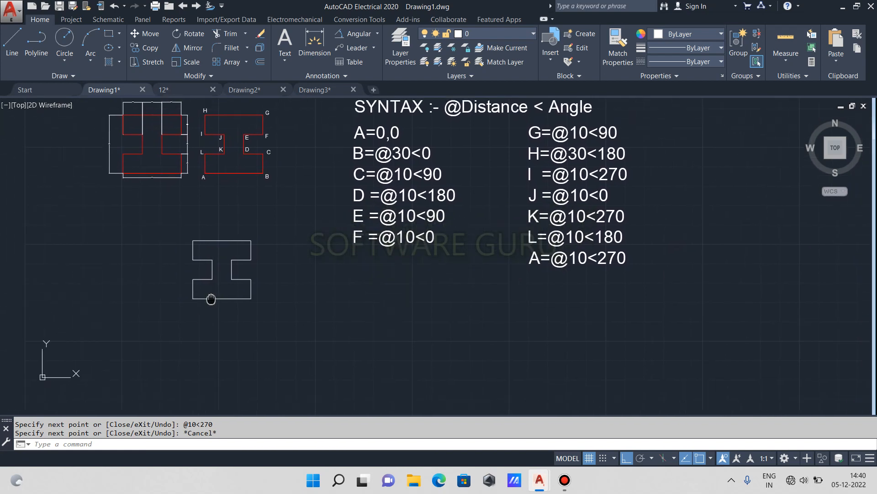
{"action": "scroll", "coordinate": [174, 201], "scroll_direction": "up", "scroll_amount": 5}
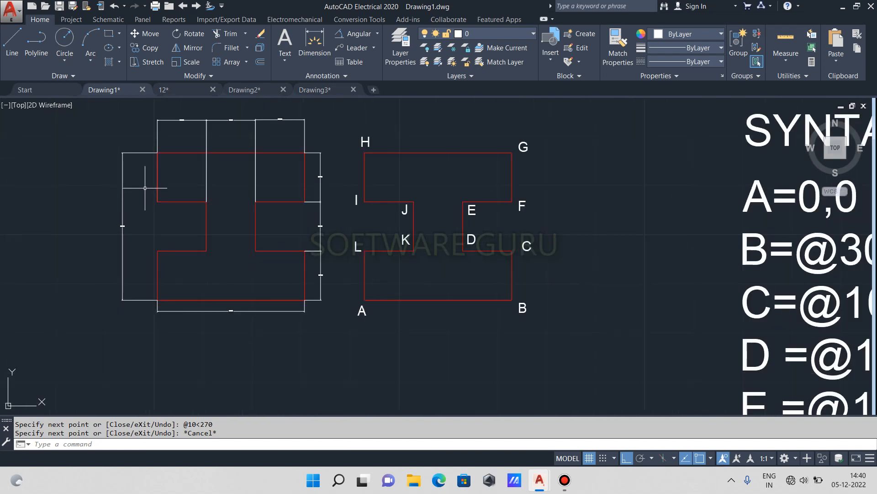
{"action": "scroll", "coordinate": [185, 122], "scroll_direction": "up", "scroll_amount": 3}
{"action": "middle_click_drag", "start_coordinate": [185, 122], "coordinate": [192, 232]}
{"action": "scroll", "coordinate": [180, 186], "scroll_direction": "up", "scroll_amount": 4}
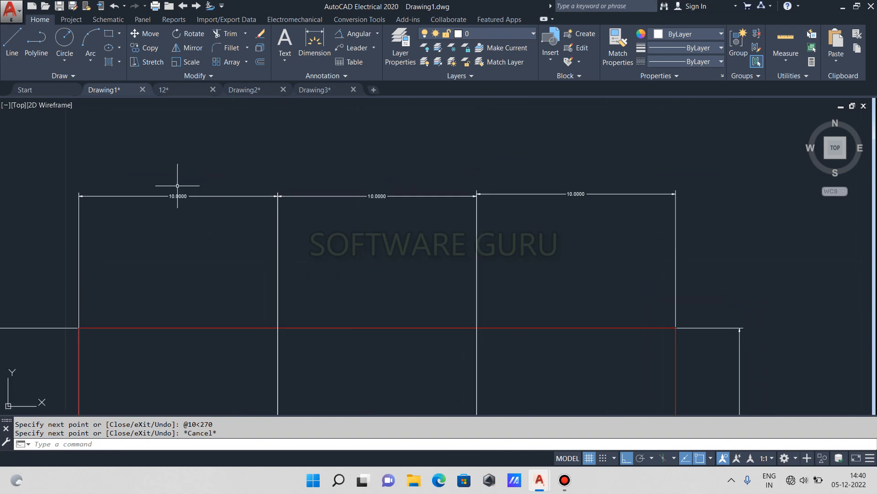
{"action": "scroll", "coordinate": [424, 200], "scroll_direction": "down", "scroll_amount": 6}
{"action": "middle_click_drag", "start_coordinate": [434, 202], "coordinate": [372, 137]}
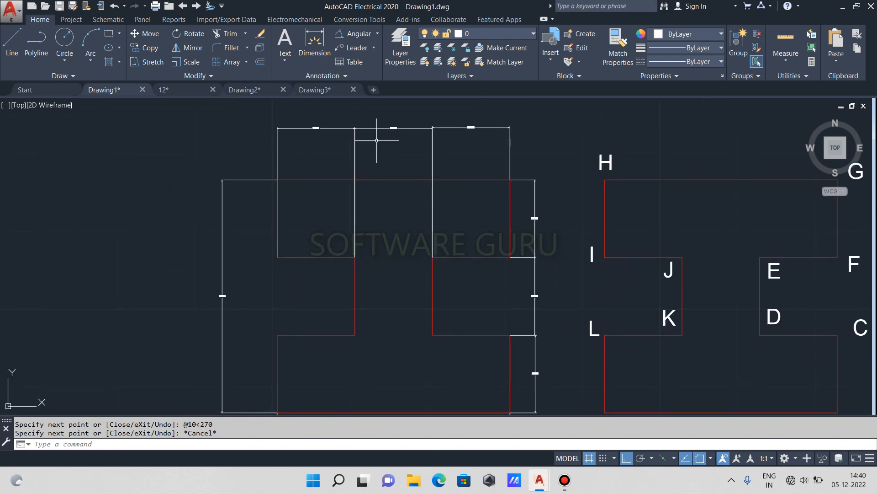
{"action": "middle_click_drag", "start_coordinate": [225, 298], "coordinate": [238, 212]}
{"action": "scroll", "coordinate": [238, 211], "scroll_direction": "up", "scroll_amount": 5}
{"action": "scroll", "coordinate": [255, 234], "scroll_direction": "down", "scroll_amount": 5}
{"action": "middle_click_drag", "start_coordinate": [382, 294], "coordinate": [323, 259]}
{"action": "scroll", "coordinate": [325, 275], "scroll_direction": "up", "scroll_amount": 5}
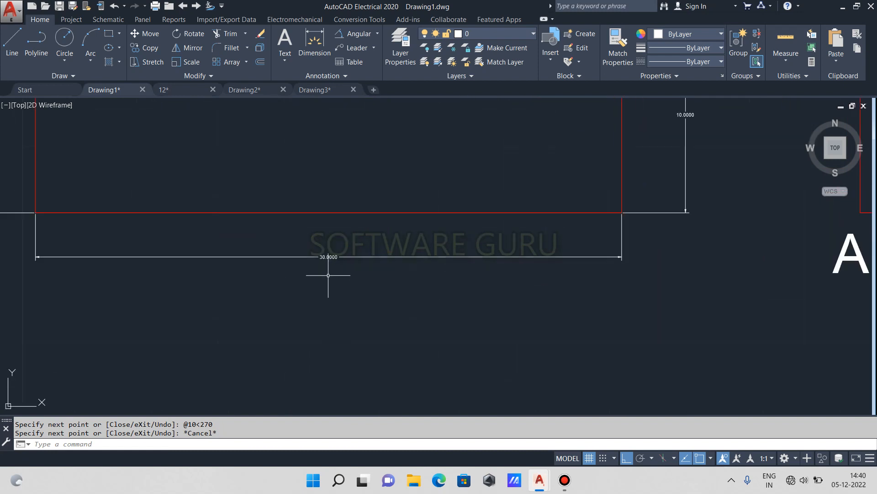
{"action": "scroll", "coordinate": [332, 259], "scroll_direction": "down", "scroll_amount": 5}
{"action": "scroll", "coordinate": [332, 259], "scroll_direction": "down", "scroll_amount": 5}
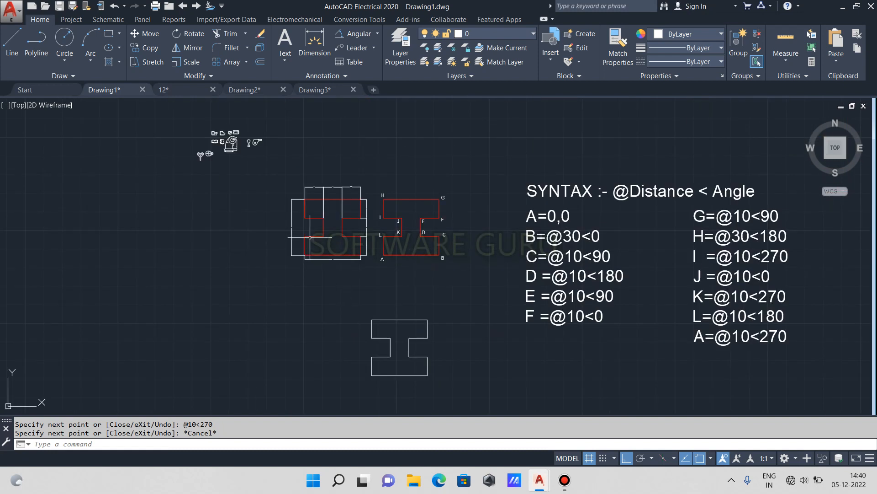
{"action": "scroll", "coordinate": [485, 206], "scroll_direction": "down", "scroll_amount": 4}
{"action": "middle_click_drag", "start_coordinate": [489, 243], "coordinate": [337, 294]}
{"action": "scroll", "coordinate": [338, 298], "scroll_direction": "up", "scroll_amount": 2}
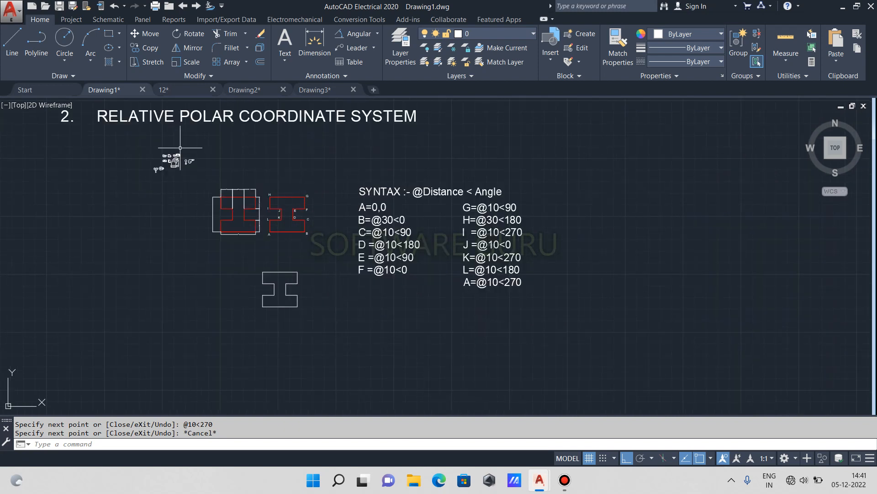
{"action": "middle_click_drag", "start_coordinate": [487, 286], "coordinate": [278, 291]}
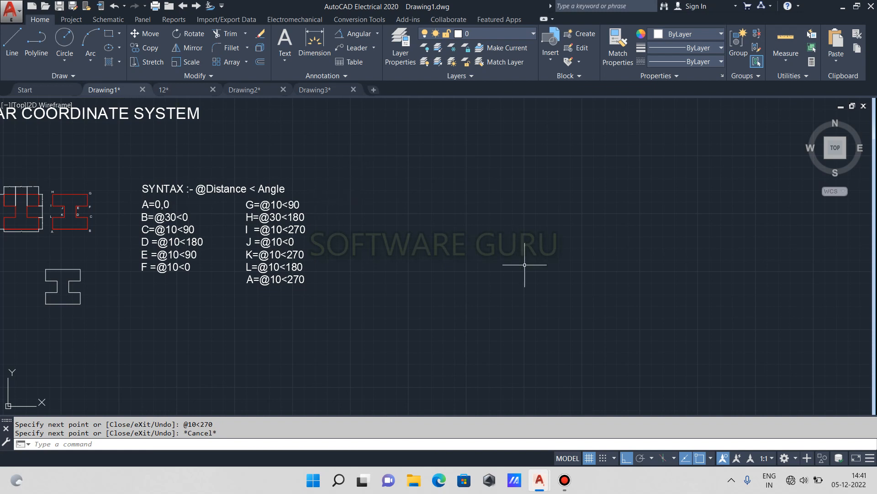
- Start a new line in the empty area beside the syntax notes with a 10-unit horizontal segment towards 0°
{"action": "middle_click_drag", "start_coordinate": [540, 270], "coordinate": [439, 279]}
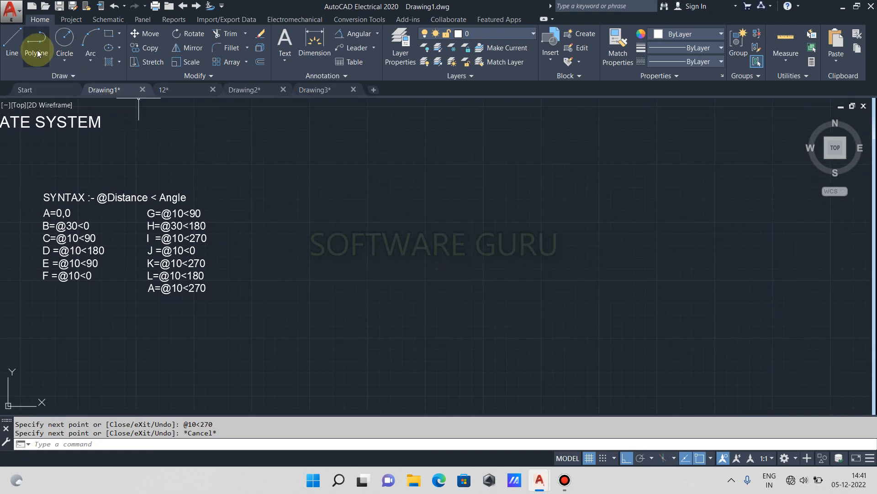
{"action": "left_click", "coordinate": [12, 44]}
{"action": "left_click", "coordinate": [362, 264]}
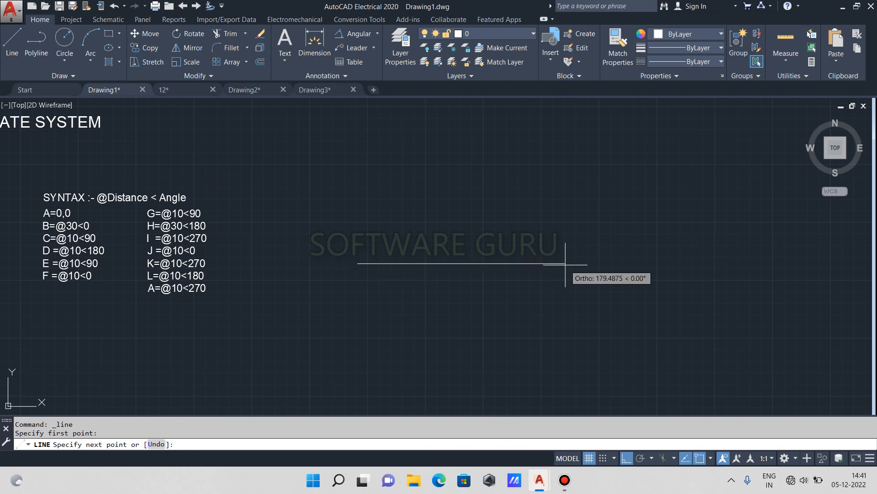
{"action": "type", "text": "10"}
{"action": "key", "text": "Return"}
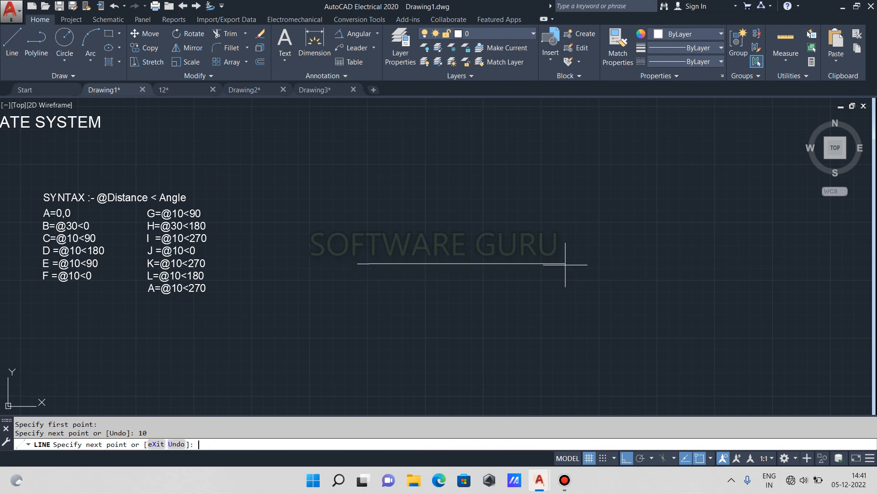
{"action": "scroll", "coordinate": [370, 256], "scroll_direction": "up", "scroll_amount": 6}
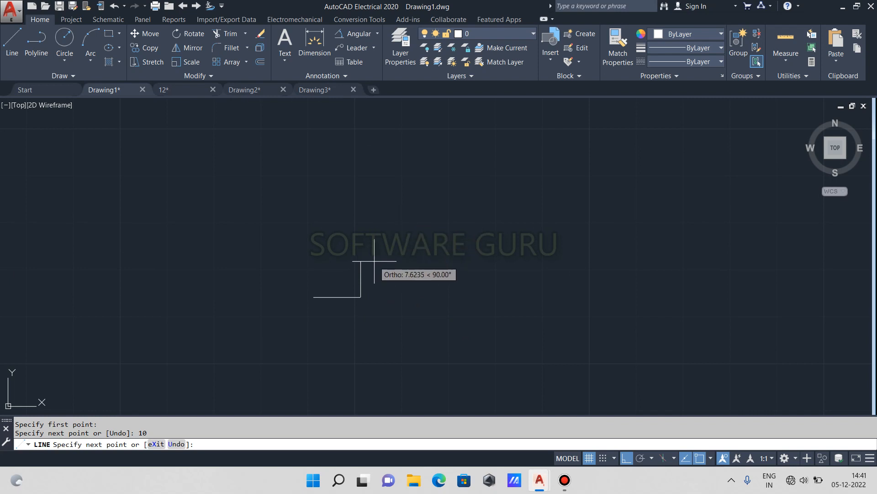
{"action": "type", "text": "@20<45"}
{"action": "key", "text": "Return"}
{"action": "middle_click_drag", "start_coordinate": [457, 242], "coordinate": [444, 282]}
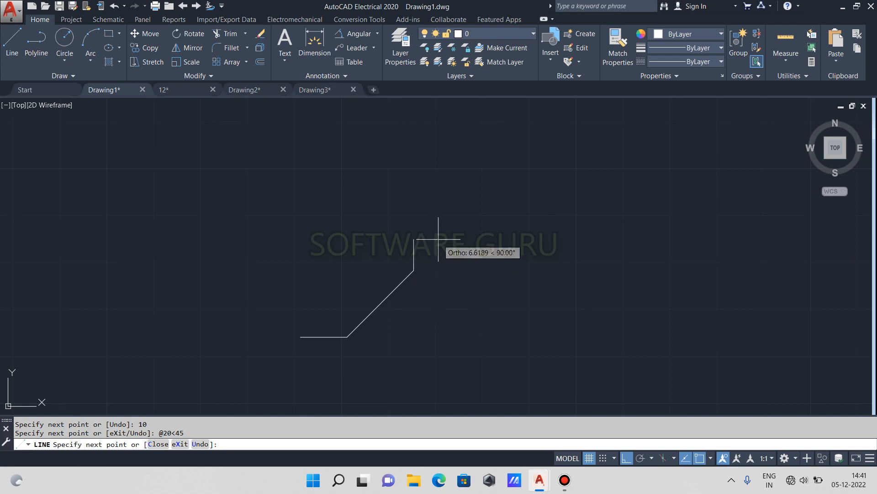
{"action": "type", "text": "@30<90"}
{"action": "key", "text": "Return"}
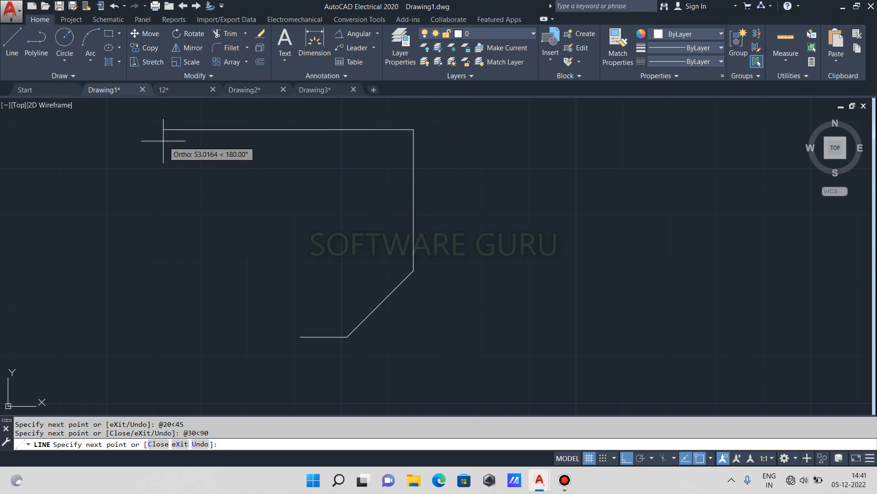
- Close the outline with a freehand horizontal top edge, a vertical edge down and a slanted edge back to the start point, ending the line
{"action": "middle_click_drag", "start_coordinate": [232, 152], "coordinate": [229, 181]}
{"action": "left_click", "coordinate": [229, 181]}
{"action": "left_click", "coordinate": [261, 290]}
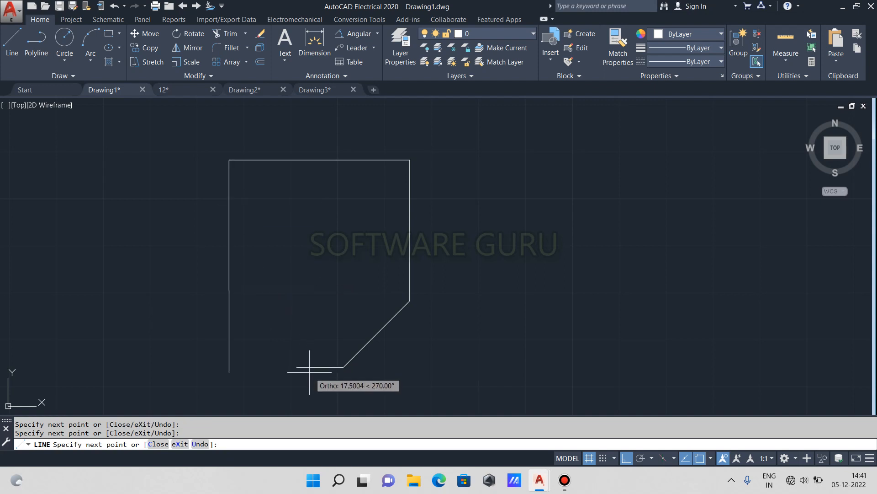
{"action": "left_click", "coordinate": [296, 367]}
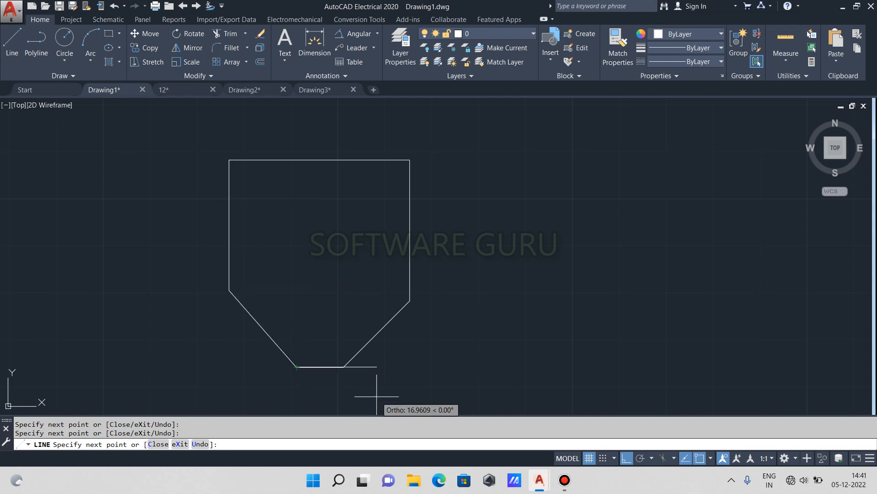
{"action": "key", "text": "Escape"}
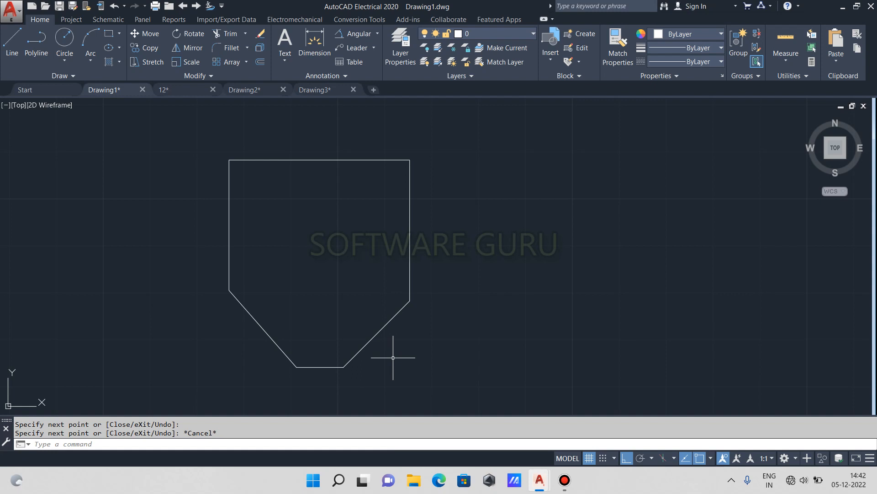
- Select the whole closed six-sided outline and erase it
{"action": "middle_click_drag", "start_coordinate": [395, 285], "coordinate": [452, 272]}
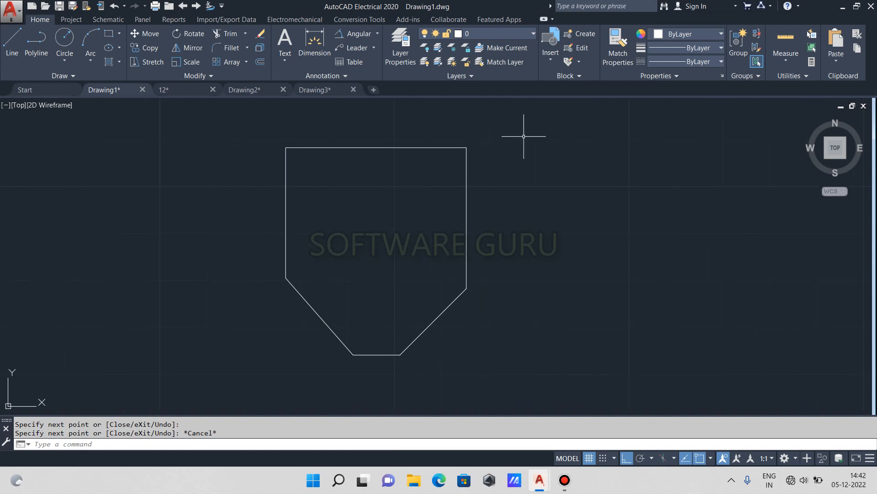
{"action": "left_click", "coordinate": [524, 135]}
{"action": "left_click", "coordinate": [302, 364]}
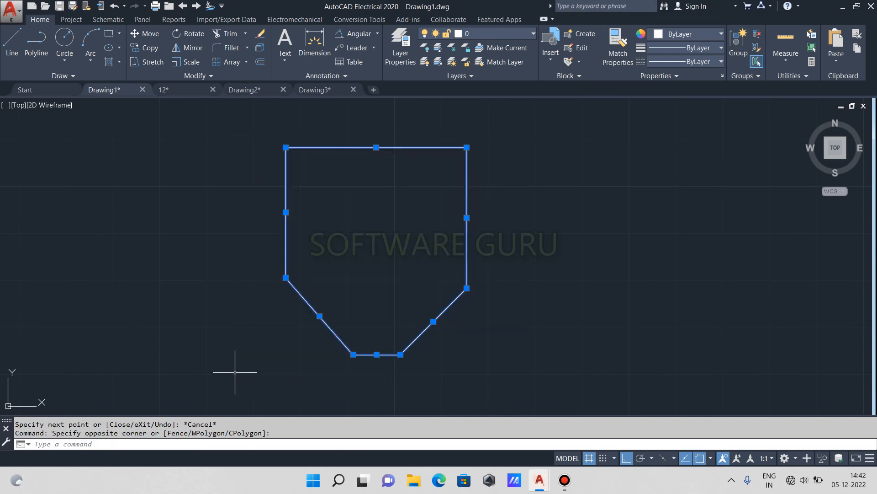
{"action": "key", "text": "Delete"}
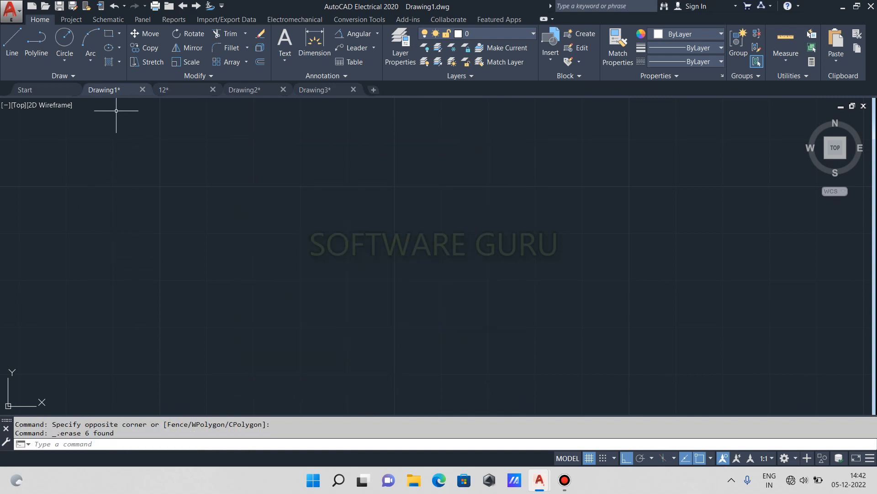
- Draw a freehand horizontal line segment followed by a vertical segment downward from its right end, and end the Line command
{"action": "left_click", "coordinate": [12, 46]}
{"action": "left_click", "coordinate": [174, 196]}
{"action": "left_click", "coordinate": [245, 196]}
{"action": "left_click", "coordinate": [245, 296]}
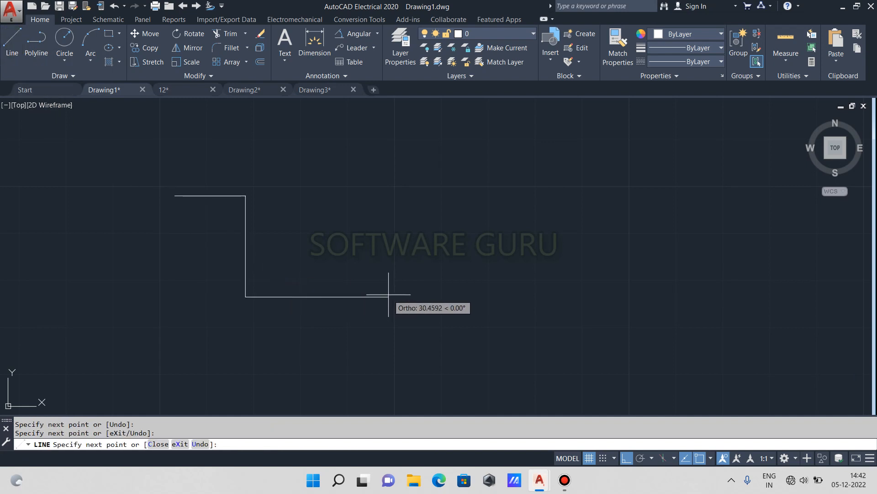
{"action": "key", "text": "Escape"}
- Draw a separate 100-unit horizontal line to the right of the two connected segments
{"action": "type", "text": "L"}
{"action": "key", "text": "Return"}
{"action": "left_click", "coordinate": [360, 261]}
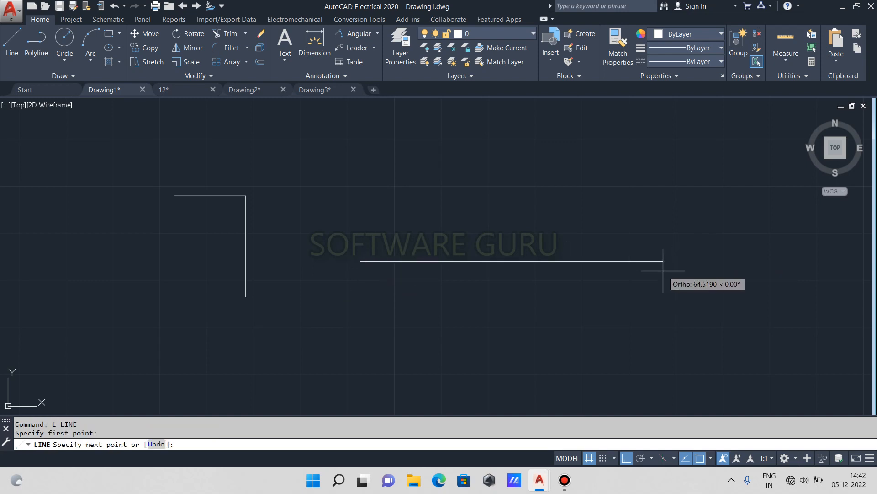
{"action": "type", "text": "100"}
{"action": "key", "text": "Return"}
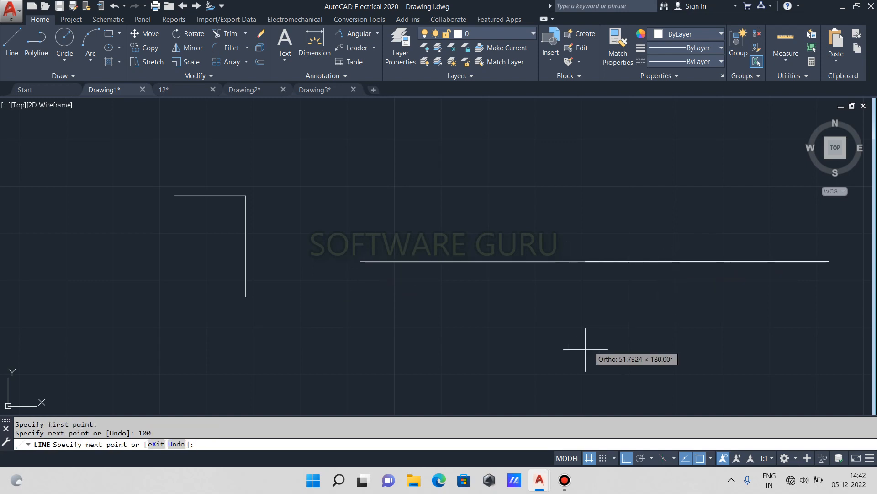
{"action": "key", "text": "Escape"}
- Select the two connected segments together with the 100-unit line and erase them all
{"action": "scroll", "coordinate": [594, 302], "scroll_direction": "down", "scroll_amount": 2}
{"action": "middle_click_drag", "start_coordinate": [646, 281], "coordinate": [544, 288]}
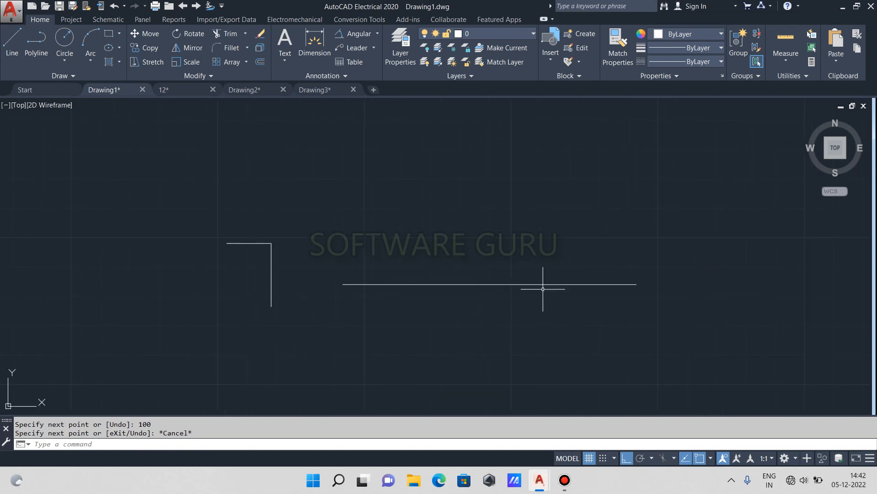
{"action": "left_click", "coordinate": [671, 216]}
{"action": "left_click", "coordinate": [215, 369]}
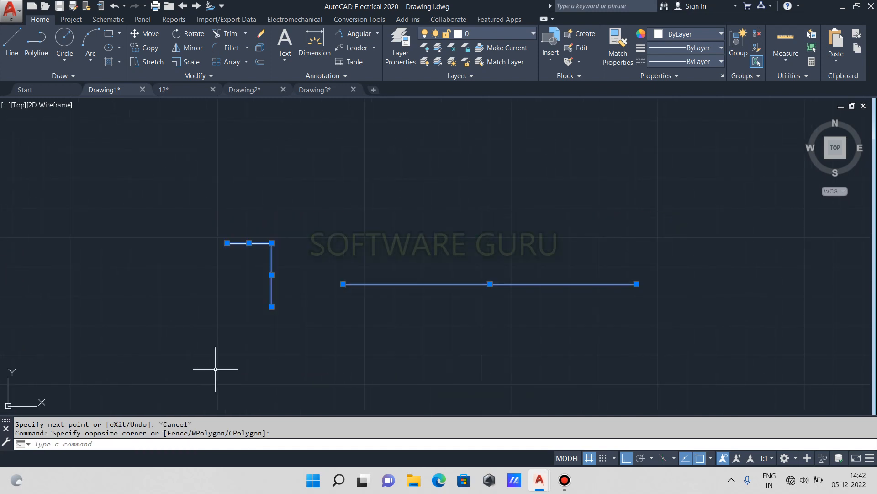
{"action": "key", "text": "Delete"}
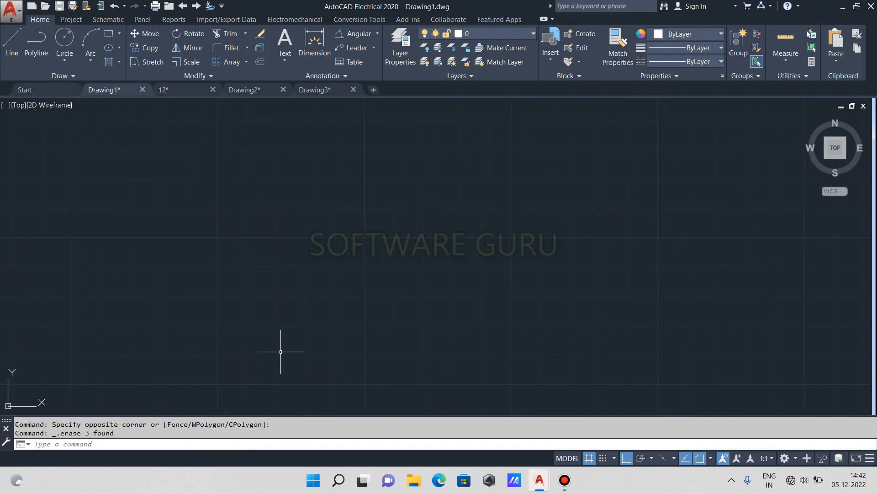